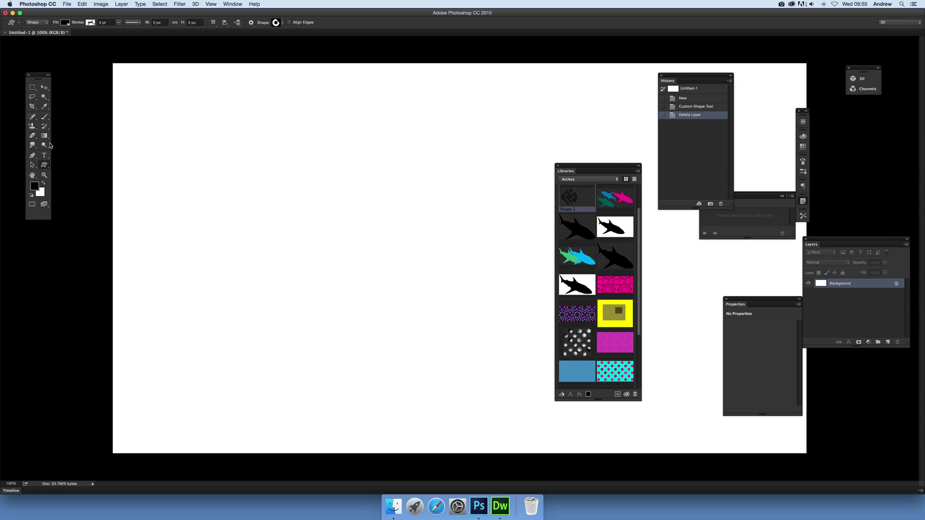
Step: Draw a black notched-ring custom shape about 1304 by 1264 px on the canvas's upper left and convert its layer to a smart object
{"action": "left_click", "coordinate": [282, 23]}
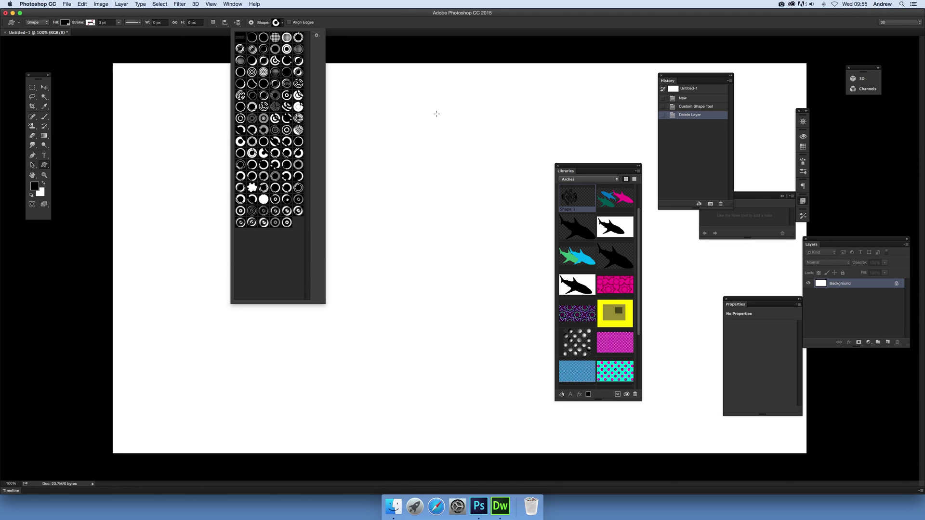
{"action": "left_click", "coordinate": [391, 23]}
{"action": "left_click_drag", "start_coordinate": [176, 106], "coordinate": [403, 325]}
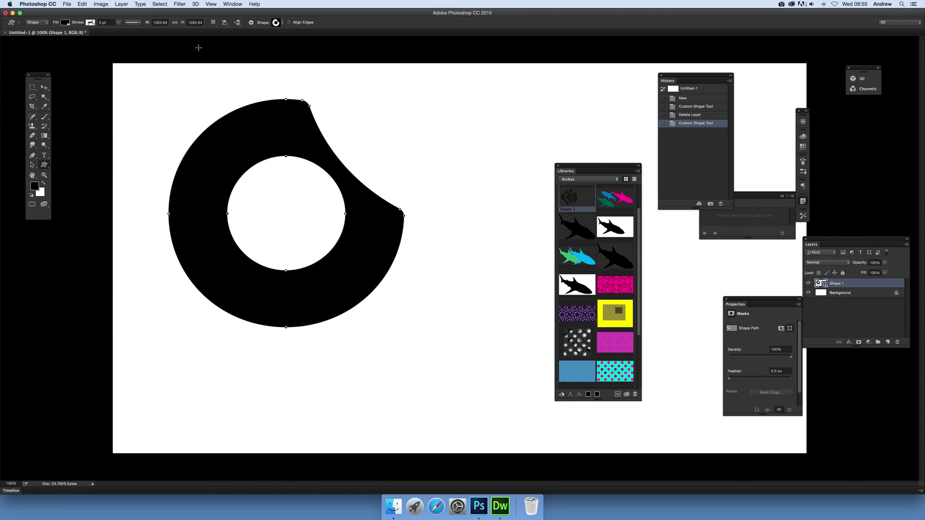
{"action": "left_click", "coordinate": [121, 4]}
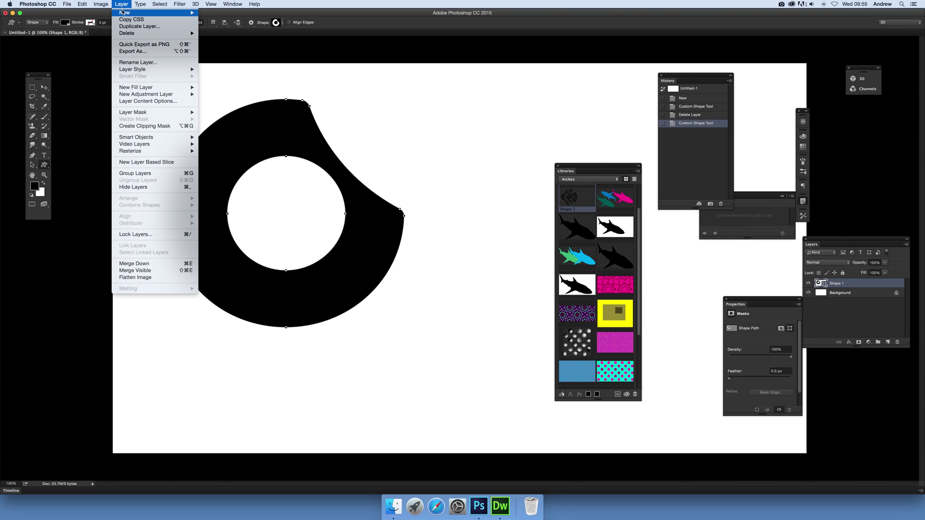
{"action": "mouse_move", "coordinate": [154, 138]}
{"action": "left_click", "coordinate": [225, 138]}
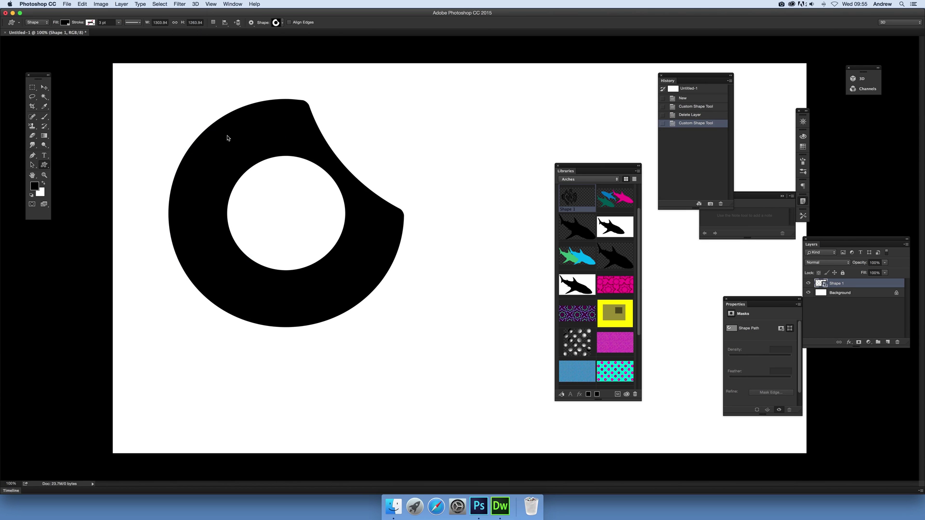
Step: Start a Perspective Warp on the ring and lay out four tall planes side by side across and just beyond it
{"action": "left_click", "coordinate": [81, 4]}
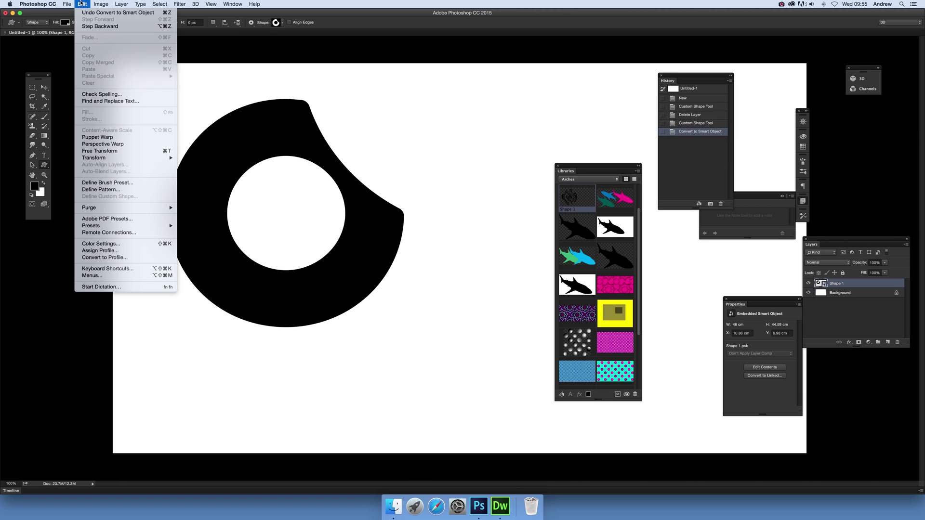
{"action": "left_click", "coordinate": [111, 144]}
{"action": "left_click_drag", "start_coordinate": [165, 90], "coordinate": [215, 333]}
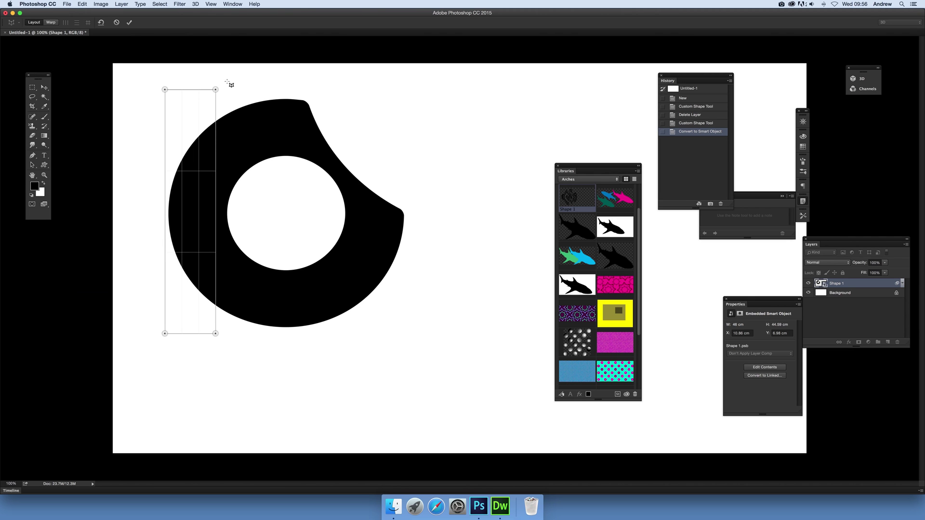
{"action": "mouse_move", "coordinate": [223, 98]}
{"action": "left_mouse_down"}
{"action": "mouse_move", "coordinate": [246, 275]}
{"action": "mouse_move", "coordinate": [275, 343]}
{"action": "left_mouse_up"}
{"action": "mouse_move", "coordinate": [287, 88]}
{"action": "left_mouse_down"}
{"action": "mouse_move", "coordinate": [319, 245]}
{"action": "mouse_move", "coordinate": [368, 341]}
{"action": "left_mouse_up"}
{"action": "left_click_drag", "start_coordinate": [380, 108], "coordinate": [446, 324]}
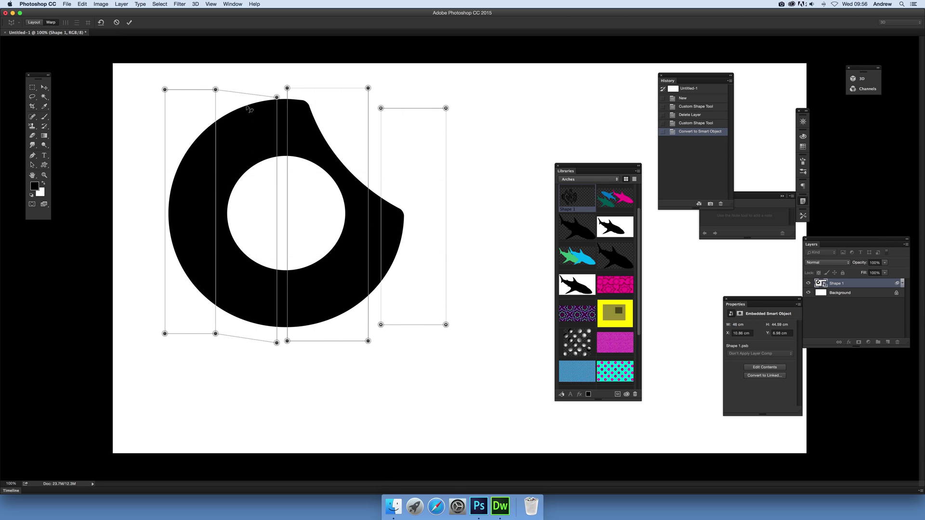
Step: Warp the ring by pulling the upper right pins of the first, third and fourth planes downward, and apply the perspective warp
{"action": "left_click_drag", "start_coordinate": [216, 89], "coordinate": [212, 159]}
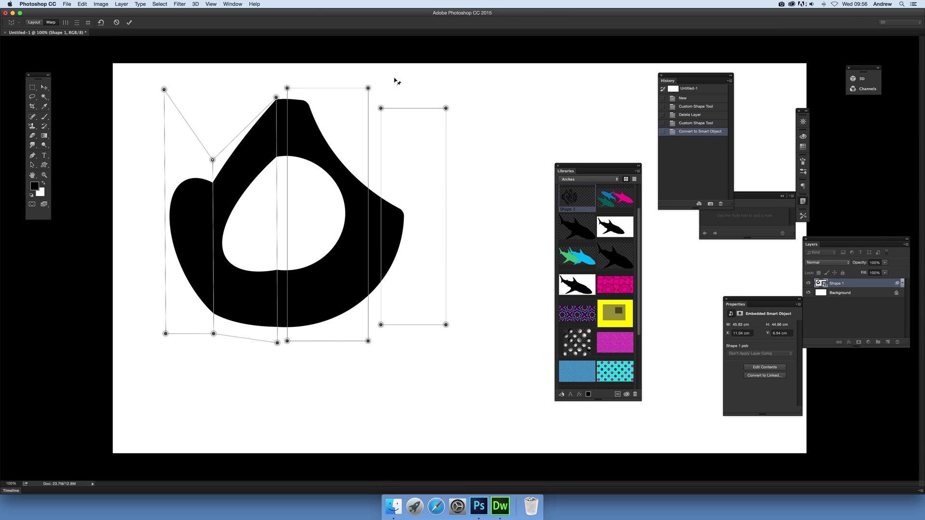
{"action": "left_click_drag", "start_coordinate": [368, 88], "coordinate": [353, 191]}
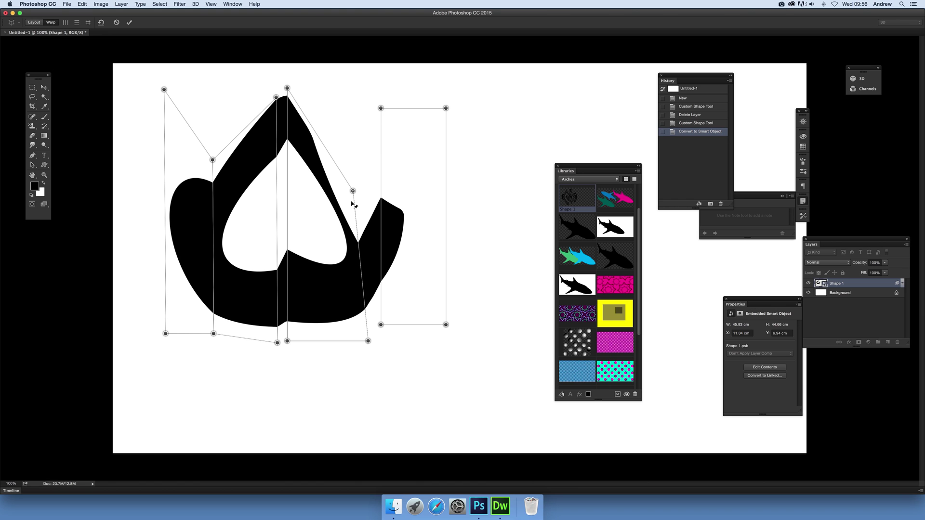
{"action": "left_click_drag", "start_coordinate": [446, 109], "coordinate": [430, 233]}
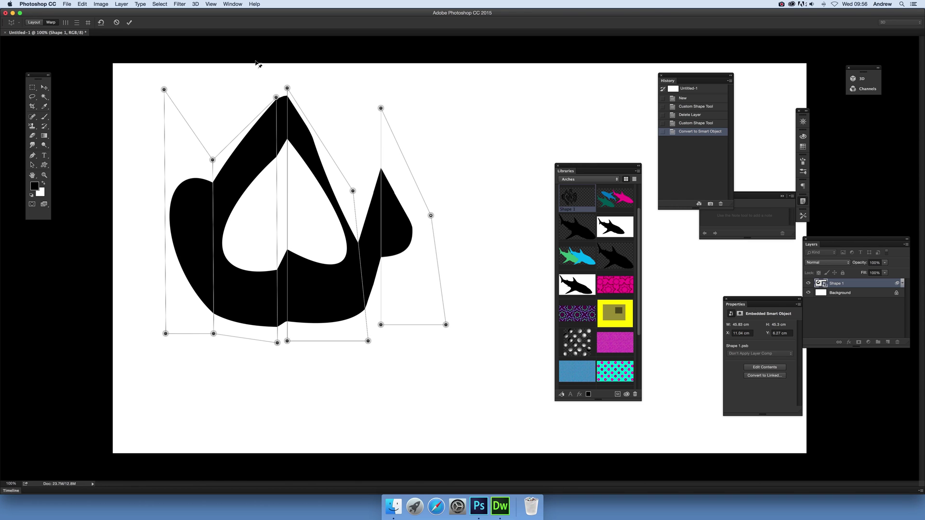
{"action": "left_click", "coordinate": [129, 22]}
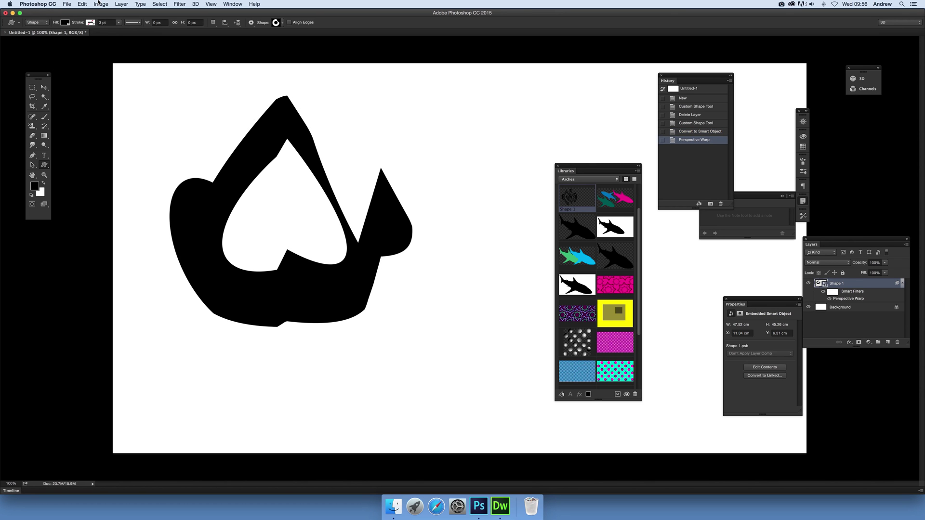
Step: Add the Shape 1 smart object with its perspective warp filter to the Arches library
{"action": "left_click", "coordinate": [44, 87]}
{"action": "left_click_drag", "start_coordinate": [306, 145], "coordinate": [579, 190]}
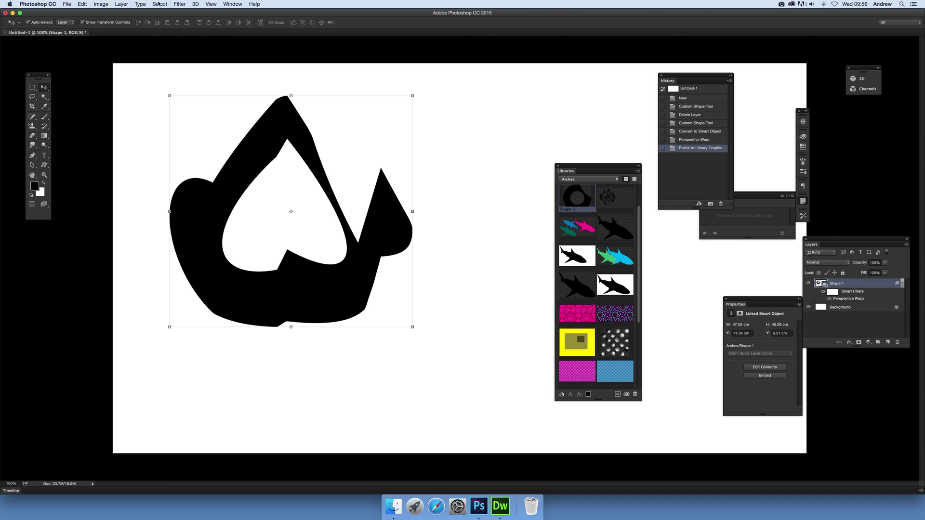
Step: Convert the filtered Shape 1 layer to a new smart object and add the warped result to the Arches library
{"action": "left_click", "coordinate": [121, 5]}
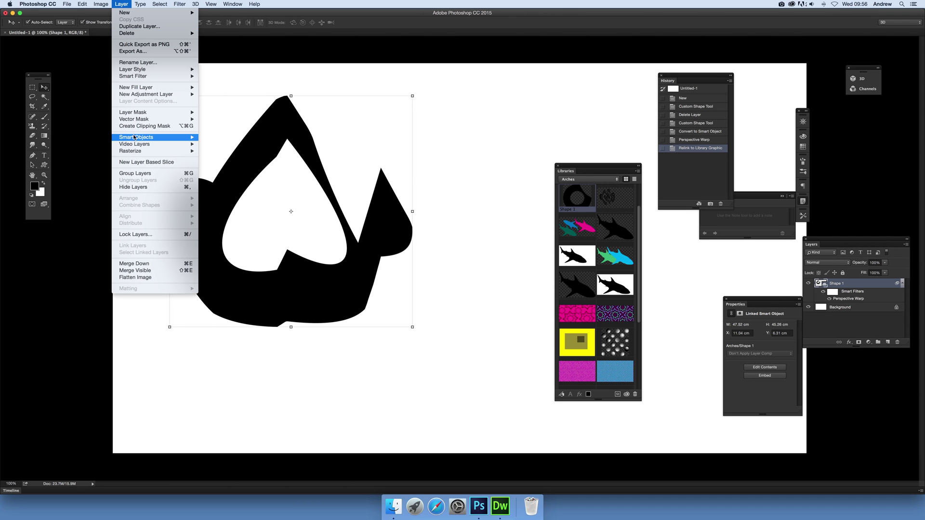
{"action": "mouse_move", "coordinate": [159, 137]}
{"action": "left_click", "coordinate": [234, 138]}
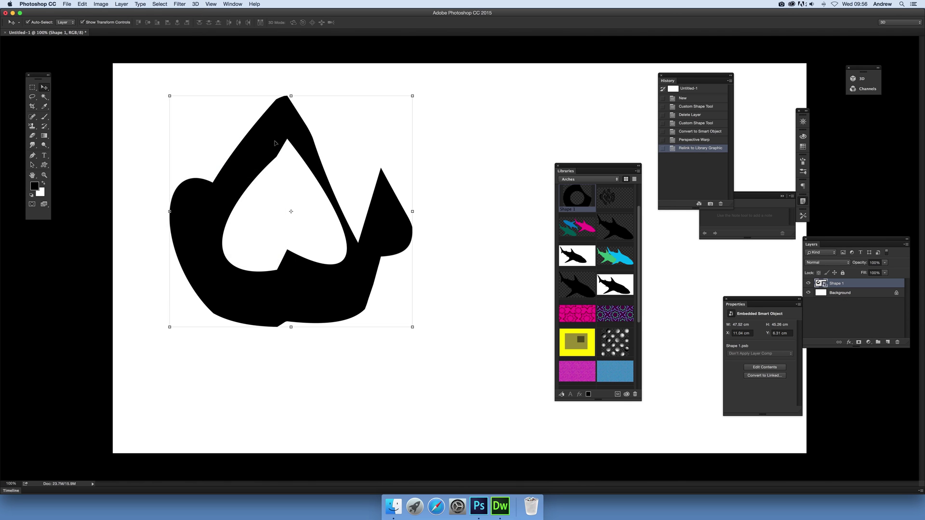
{"action": "left_click_drag", "start_coordinate": [265, 158], "coordinate": [570, 196]}
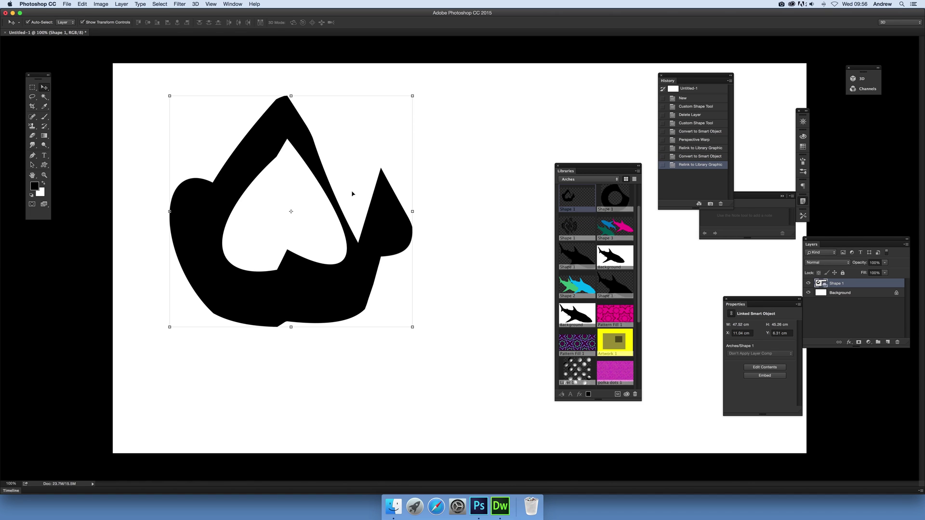
Step: Delete the shape layer, place the warped Shape 1 graphic from the Arches library, and position it at the canvas's upper left
{"action": "key", "text": "Delete"}
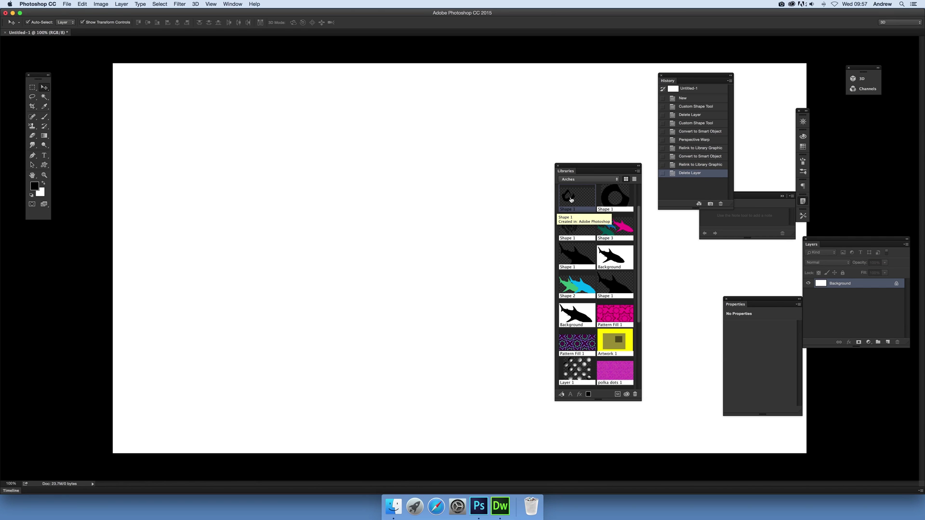
{"action": "left_click_drag", "start_coordinate": [571, 199], "coordinate": [216, 168]}
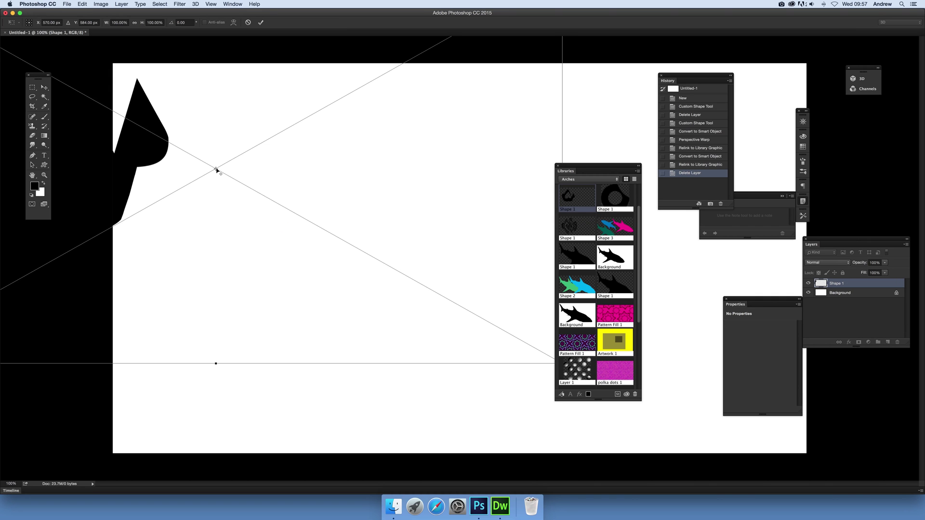
{"action": "key", "text": "Return"}
{"action": "left_click_drag", "start_coordinate": [189, 143], "coordinate": [332, 181]}
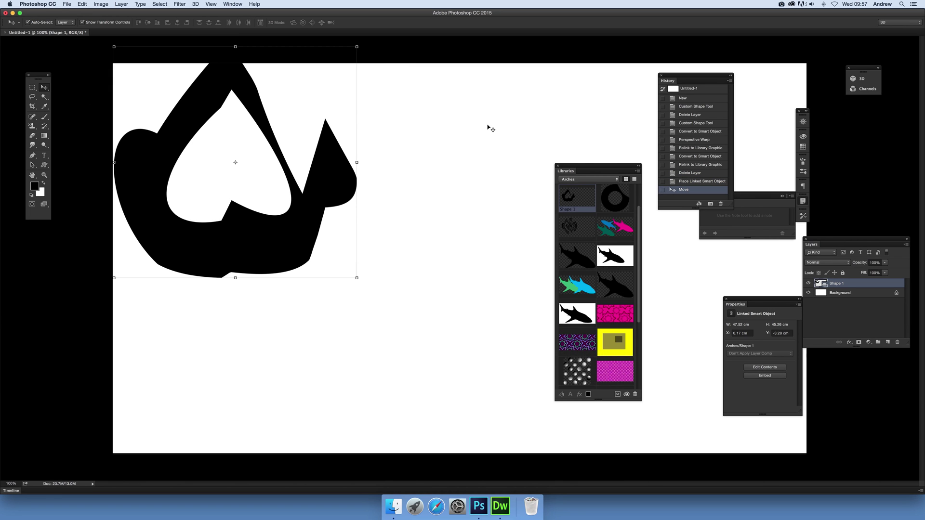
Step: Duplicate the placed graphic and position the copy to its lower right, near the middle of the canvas
{"action": "left_click_drag", "start_coordinate": [303, 227], "coordinate": [483, 377]}
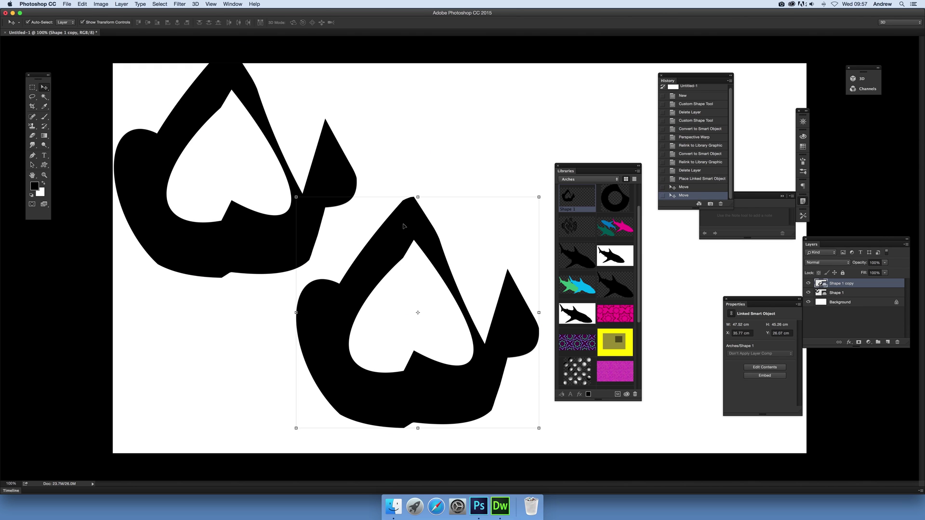
{"action": "left_click_drag", "start_coordinate": [402, 224], "coordinate": [390, 216]}
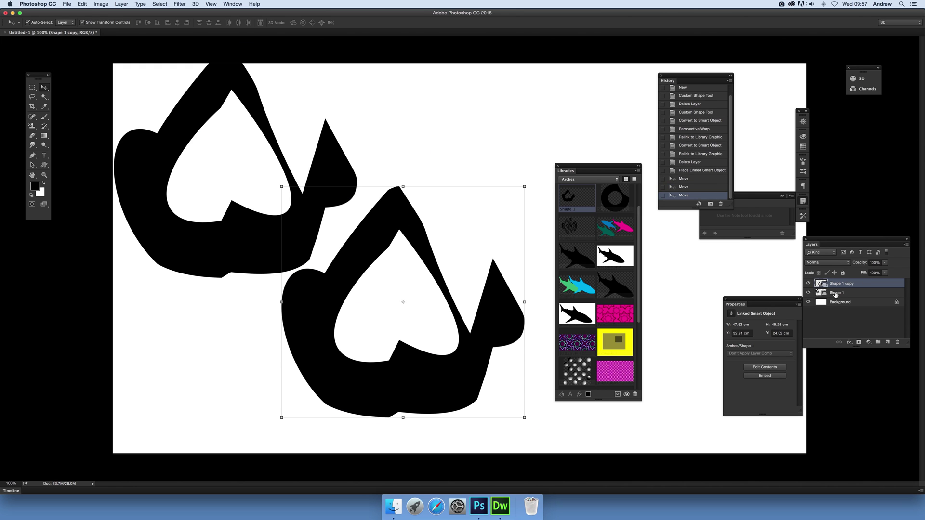
Step: Open the contents of the Shape 1 copy smart object and nudge the third plane's upper right pin in its Perspective Warp
{"action": "left_click_drag", "start_coordinate": [821, 238], "coordinate": [507, 71]}
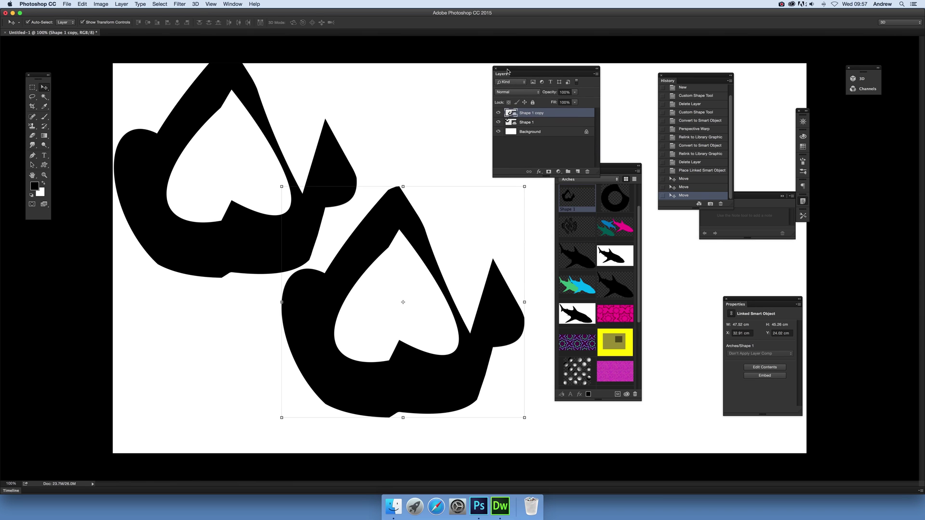
{"action": "double_click", "coordinate": [513, 113]}
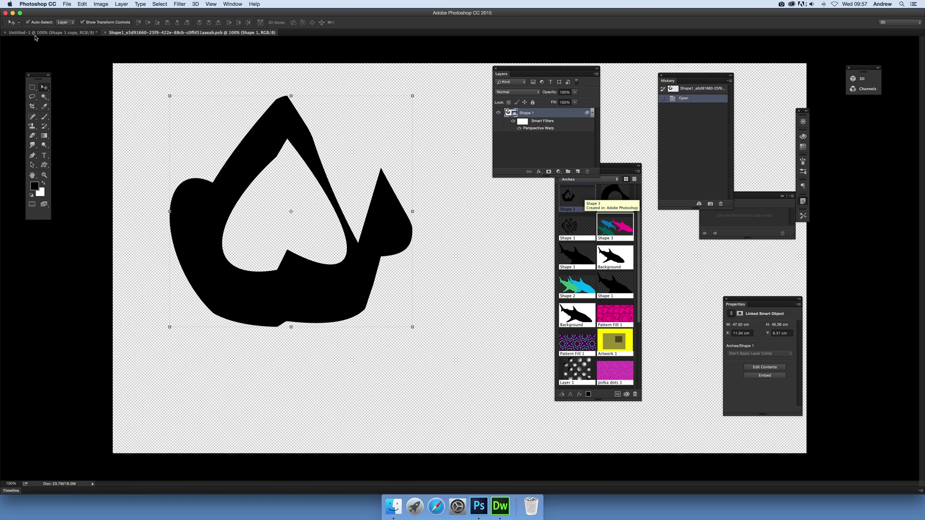
{"action": "left_click", "coordinate": [82, 4]}
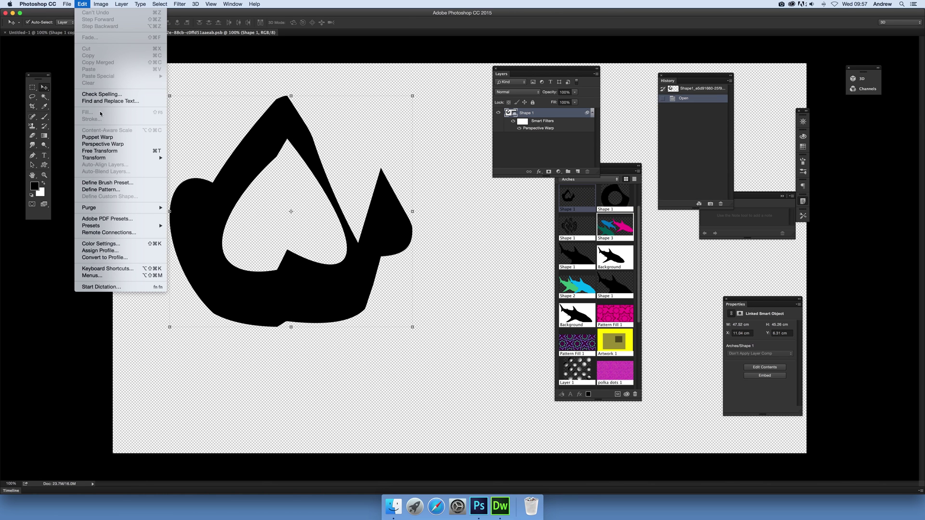
{"action": "left_click", "coordinate": [107, 147]}
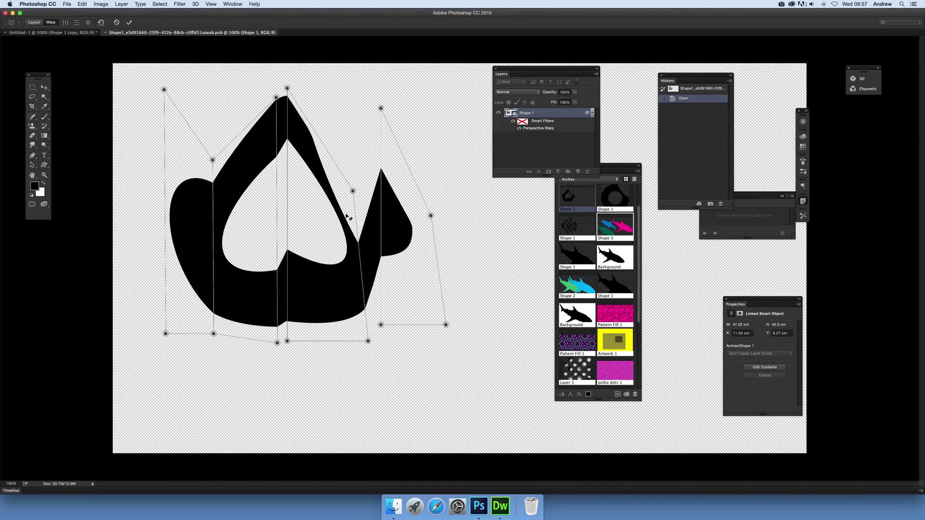
{"action": "left_click_drag", "start_coordinate": [354, 191], "coordinate": [367, 165]}
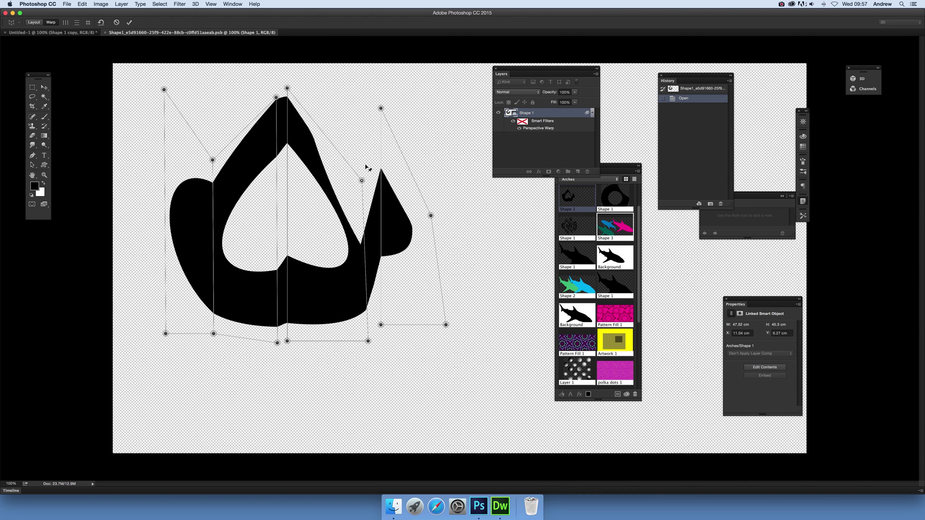
Step: Return to the warp layout and add planes to the right of the shape, to its left, and beside the fourth plane's inner edge
{"action": "left_click", "coordinate": [34, 22]}
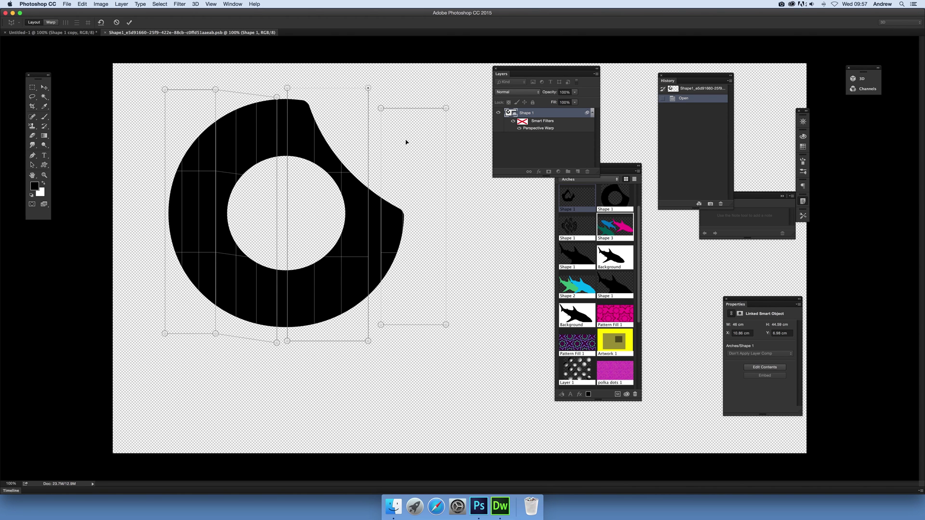
{"action": "left_click_drag", "start_coordinate": [452, 129], "coordinate": [485, 318]}
{"action": "left_click_drag", "start_coordinate": [136, 113], "coordinate": [150, 217]}
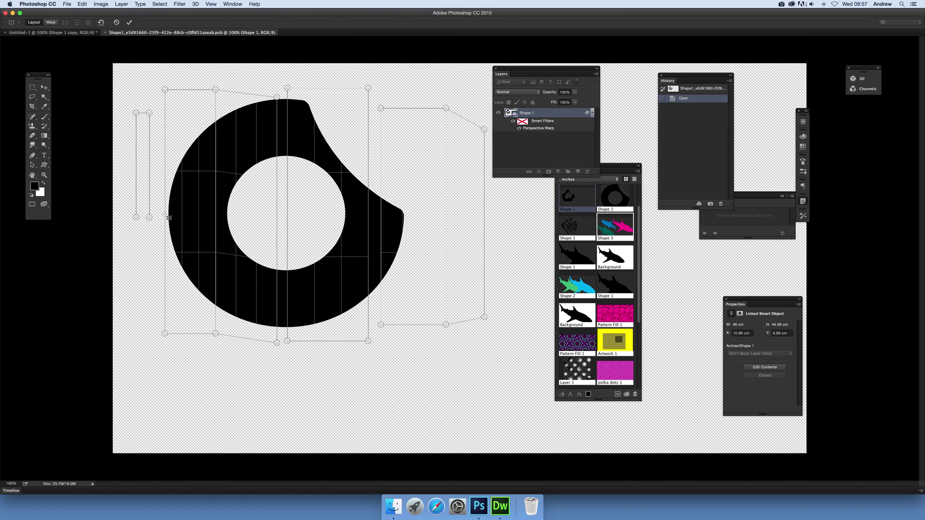
{"action": "left_click_drag", "start_coordinate": [372, 149], "coordinate": [373, 263]}
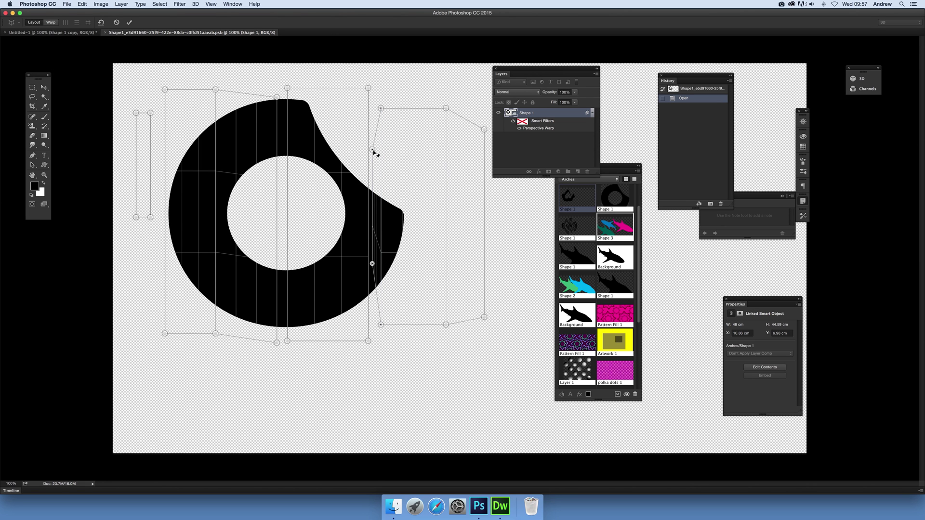
Step: Warp the shape into a jagged form by moving pins on the left, middle and right planes, and apply the edited perspective warp
{"action": "left_click", "coordinate": [50, 22]}
{"action": "left_click_drag", "start_coordinate": [216, 90], "coordinate": [197, 183]}
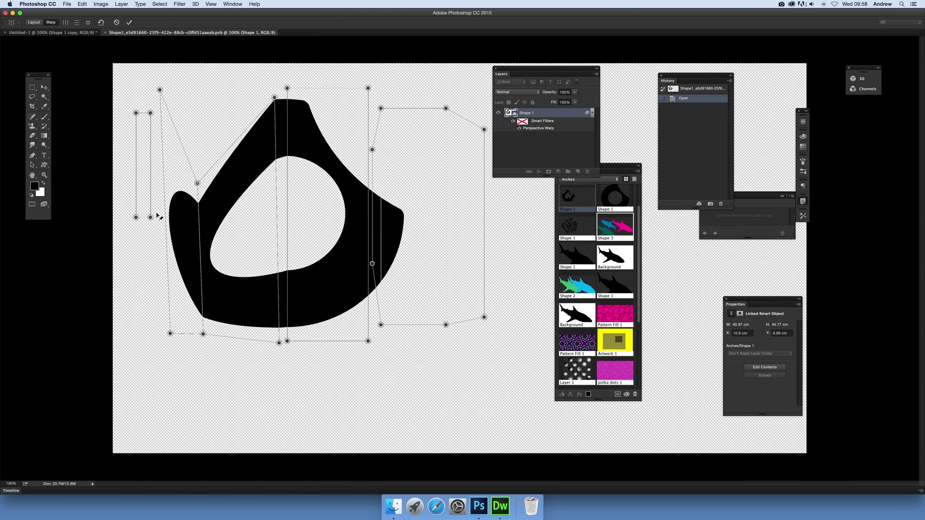
{"action": "left_click_drag", "start_coordinate": [151, 220], "coordinate": [165, 256]}
{"action": "left_click_drag", "start_coordinate": [381, 108], "coordinate": [386, 73]}
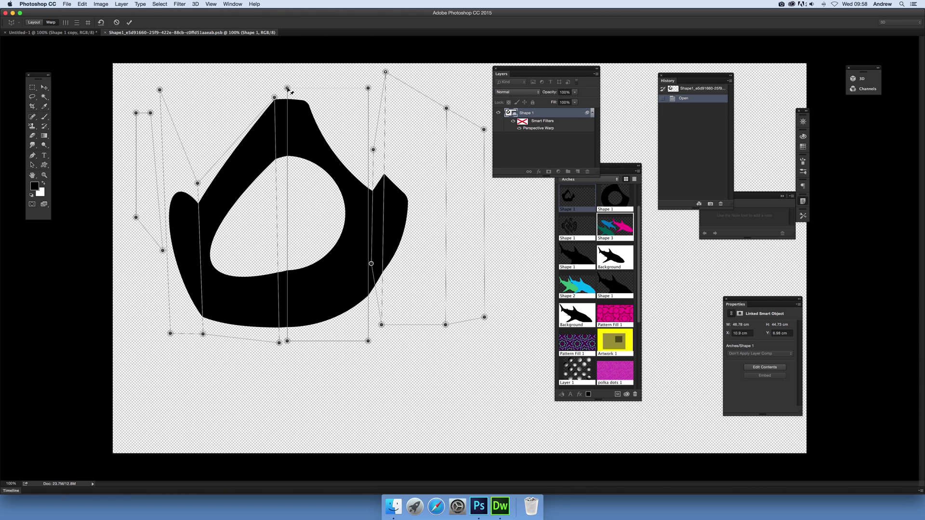
{"action": "left_click_drag", "start_coordinate": [288, 87], "coordinate": [294, 226]}
{"action": "left_click_drag", "start_coordinate": [299, 266], "coordinate": [312, 252]}
{"action": "left_click", "coordinate": [130, 22]}
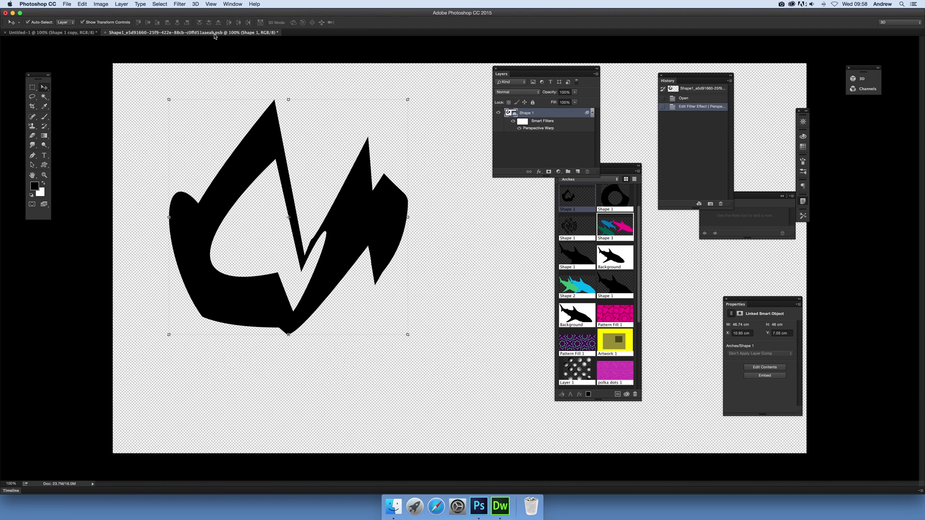
Step: Close the Shape 1 contents document and save its changes
{"action": "left_click", "coordinate": [105, 33]}
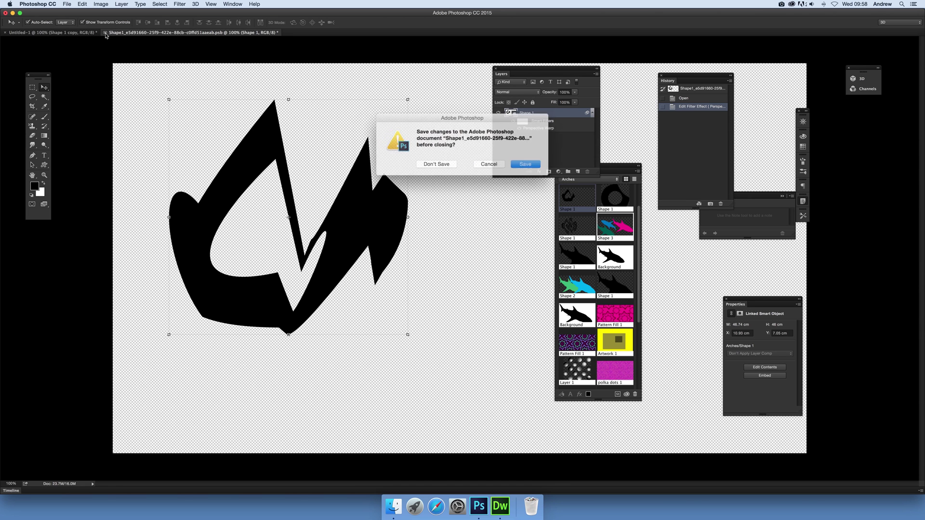
{"action": "left_click", "coordinate": [521, 164]}
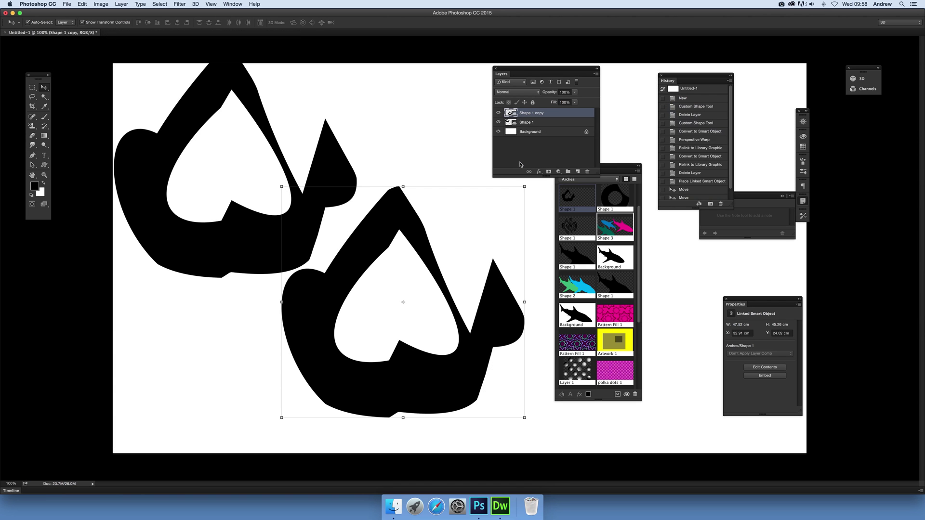